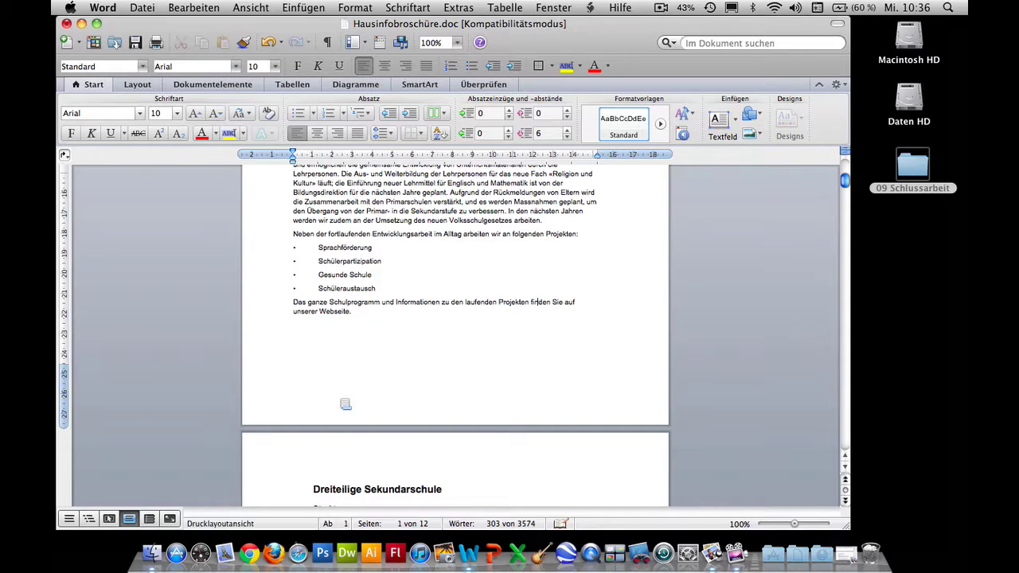
- Enter the author's name on the left and 'Abschlussarbeit' centred in the footer, ending at the right tab stop
double_click(346, 405)
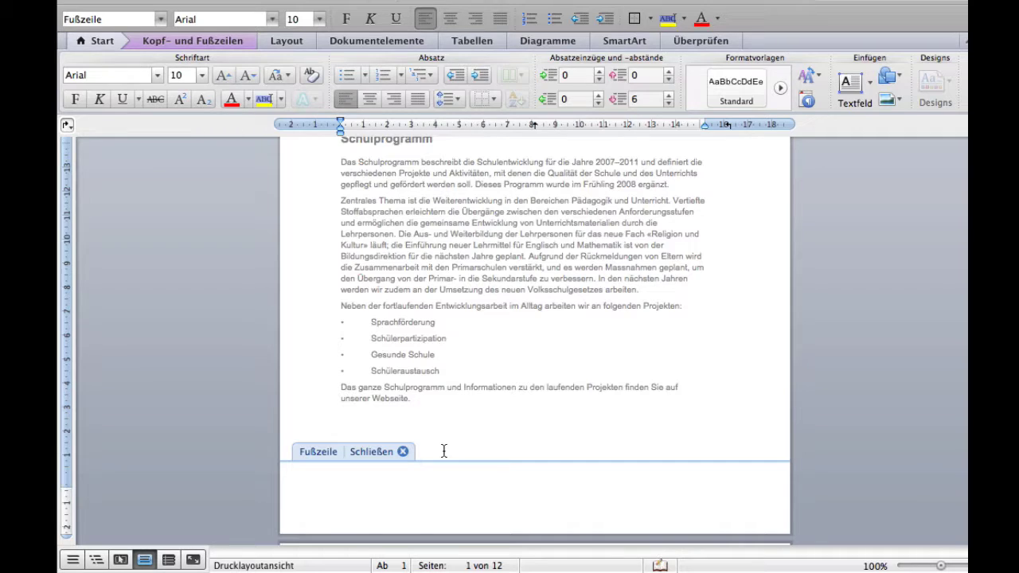
type("Thomas Staub")
type("Abschlussarbeit")
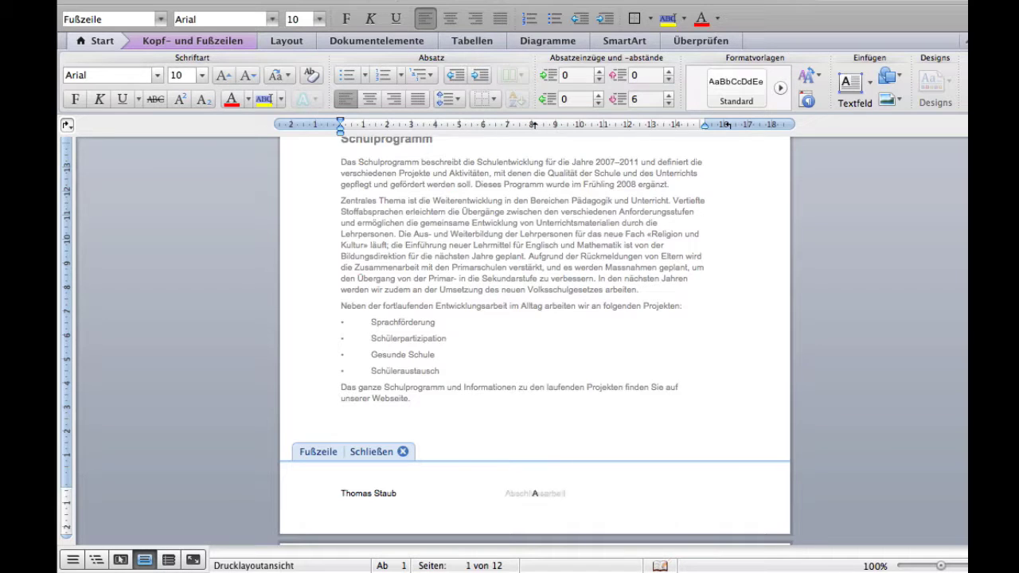
key("Tab")
- Insert the page number field at the footer's right end and check it on page 2
left_click(213, 46)
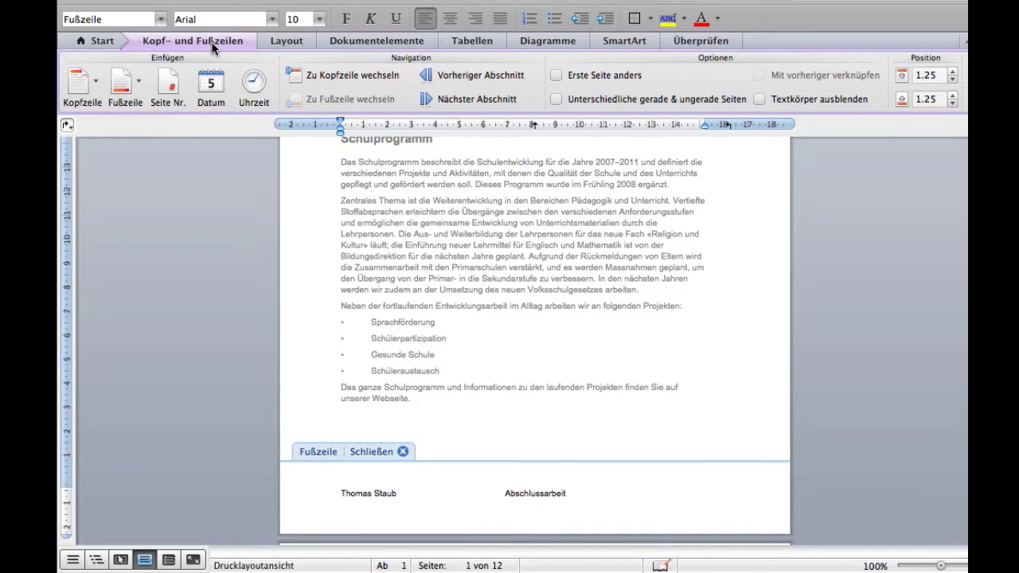
left_click(167, 86)
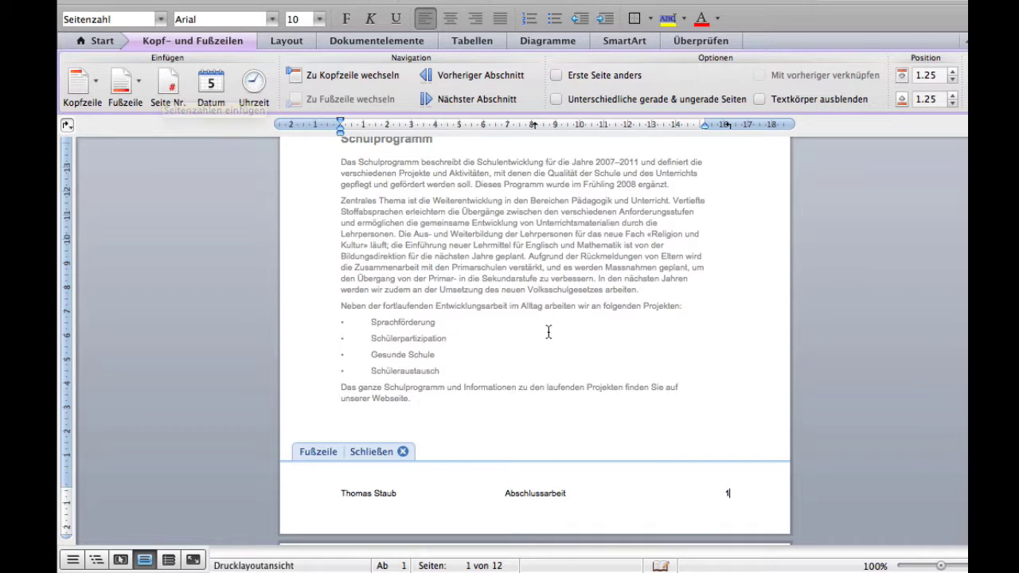
scroll(683, 391, "down", 10)
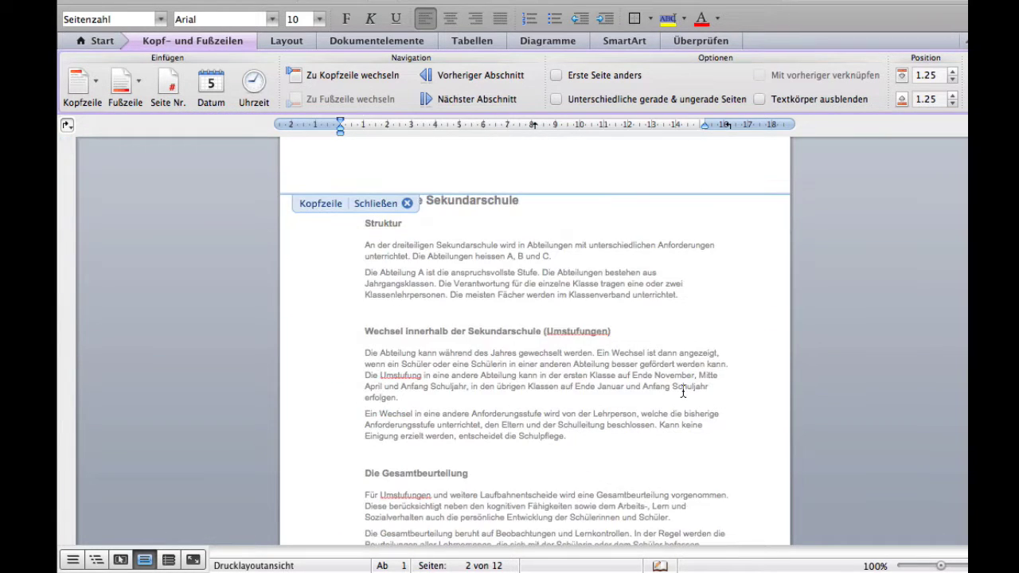
scroll(683, 391, "down", 5)
scroll(679, 431, "down", 1)
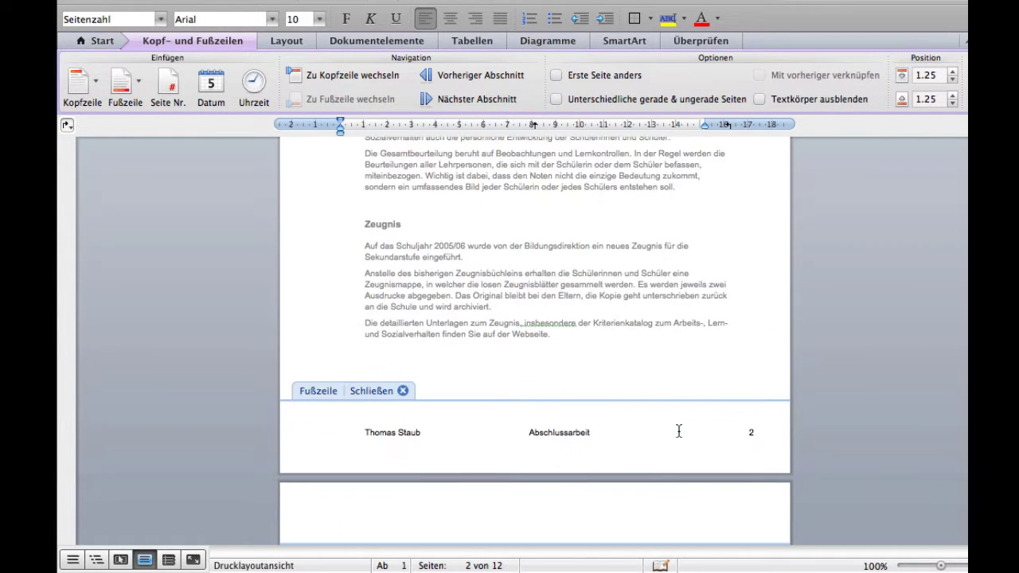
scroll(679, 431, "up", 4)
scroll(679, 431, "up", 5)
scroll(679, 430, "up", 10)
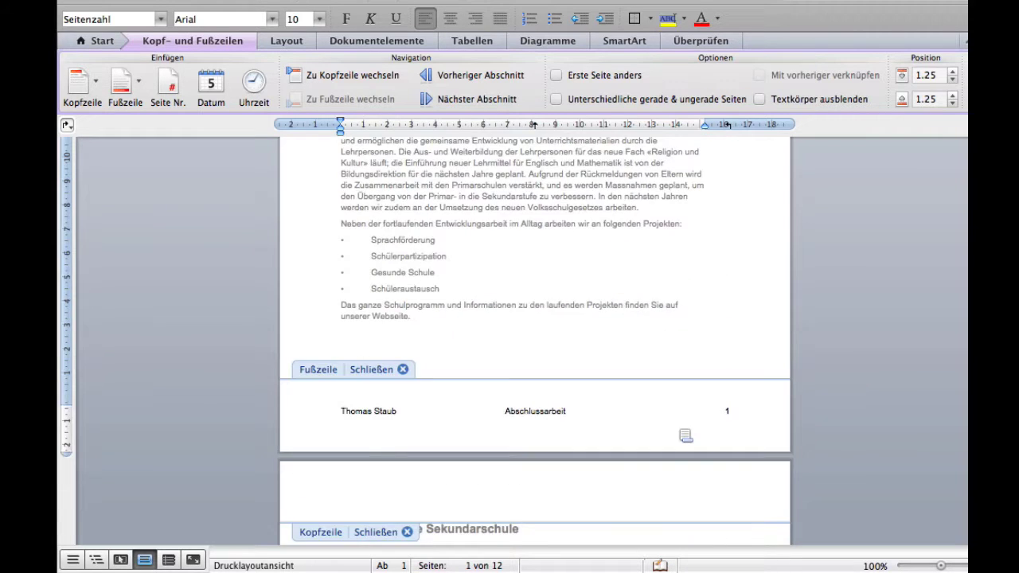
scroll(679, 431, "up", 1)
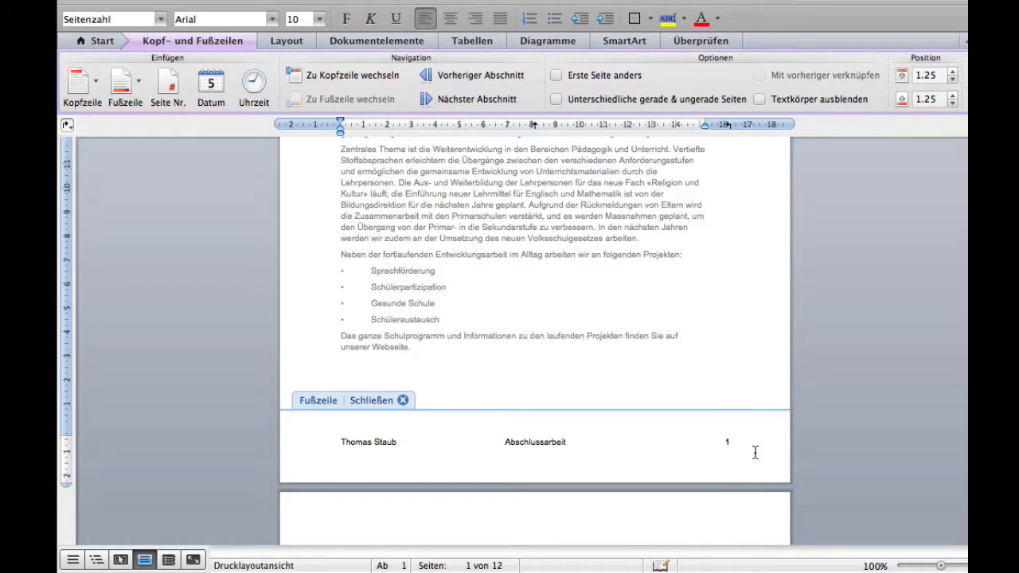
- Enable 'Unterschiedliche gerade & ungerade Seiten' and start editing page 2's empty even-page footer
left_click(557, 99)
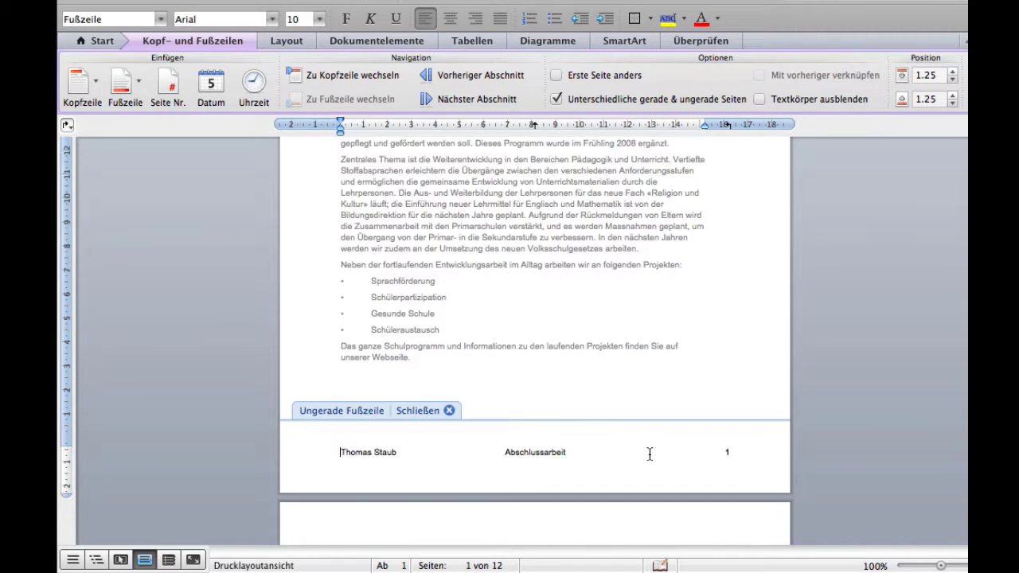
scroll(649, 454, "down", 1)
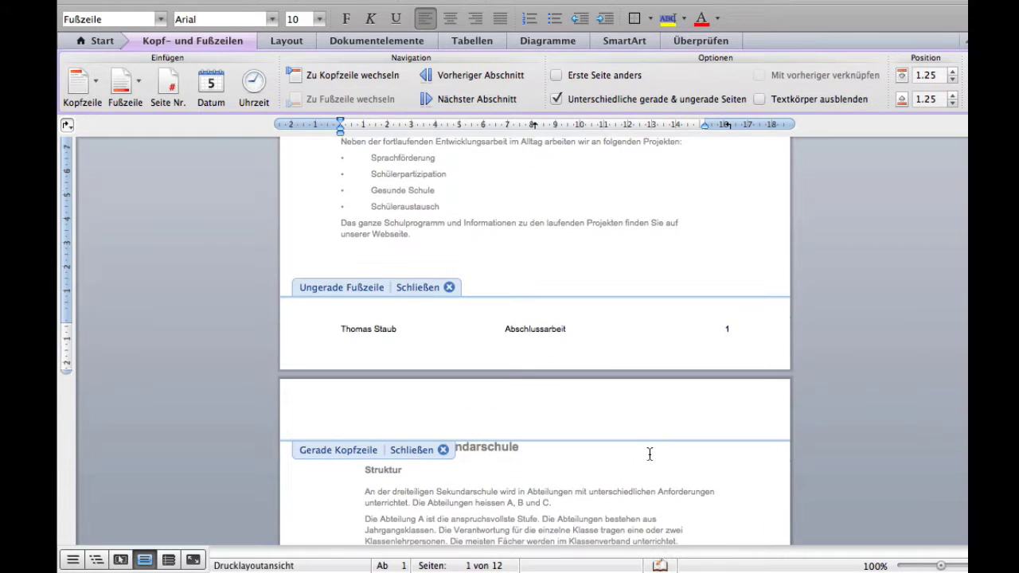
scroll(650, 454, "down", 2)
scroll(649, 453, "down", 5)
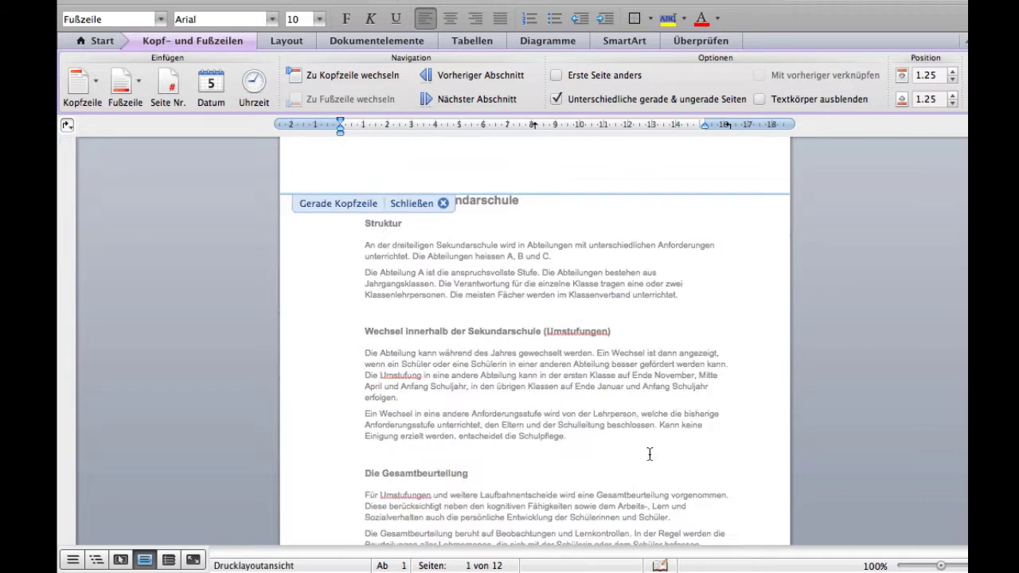
scroll(649, 454, "down", 8)
scroll(650, 454, "down", 5)
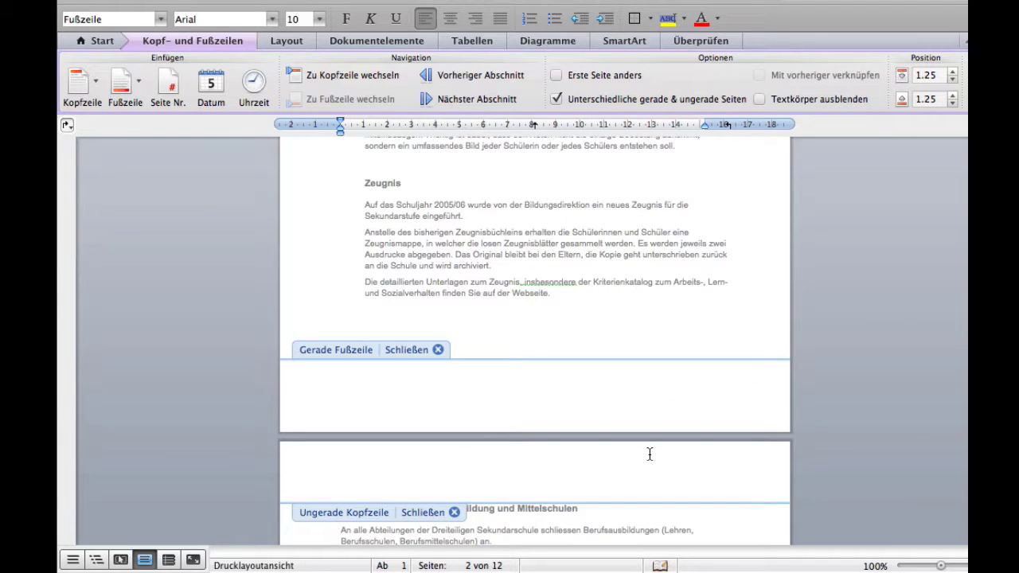
scroll(650, 454, "up", 1)
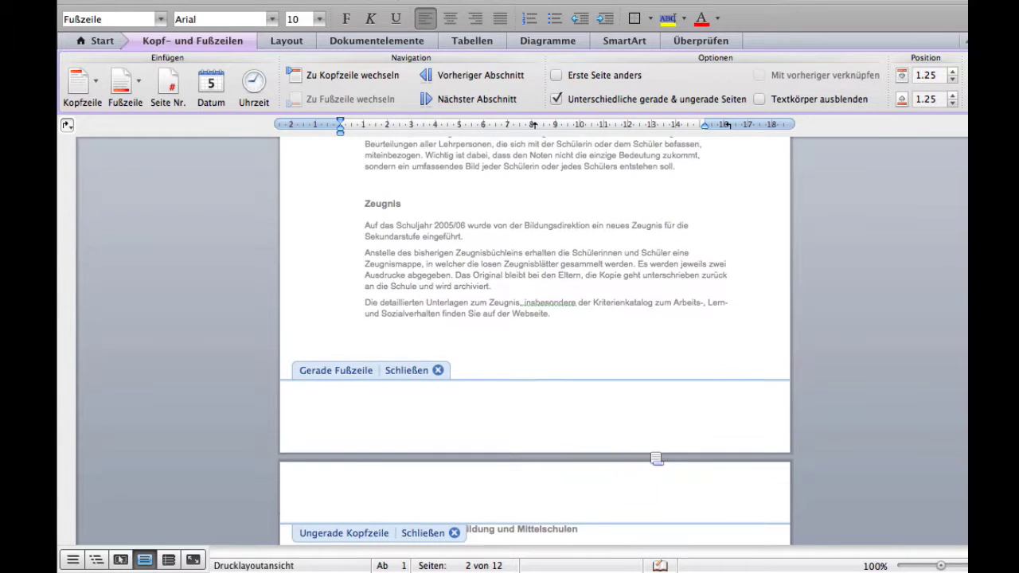
left_click(353, 404)
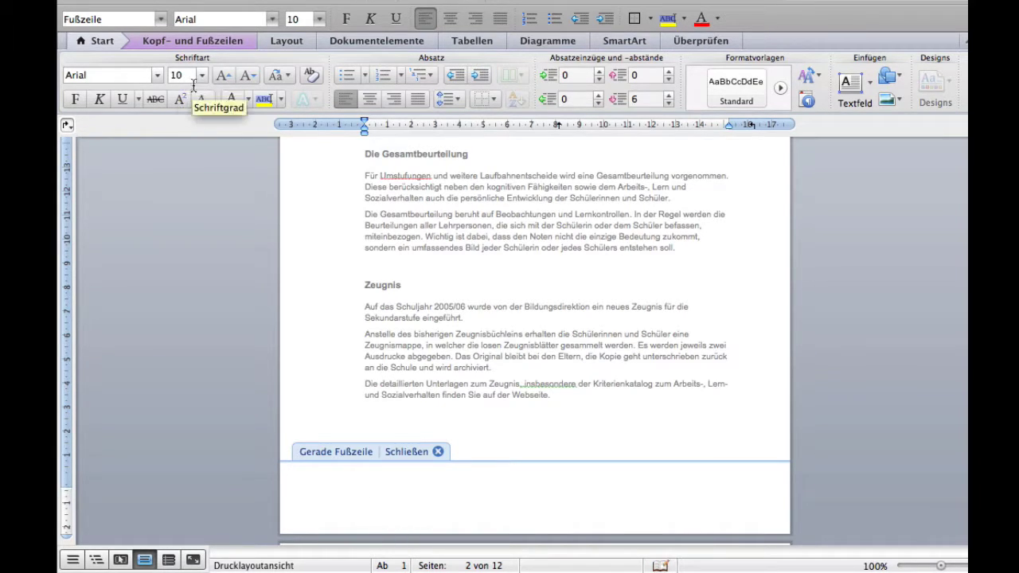
- Fill the even-page footer with the page number, 'Abschlussarbeit' and the author's name, tab-separated
left_click(200, 41)
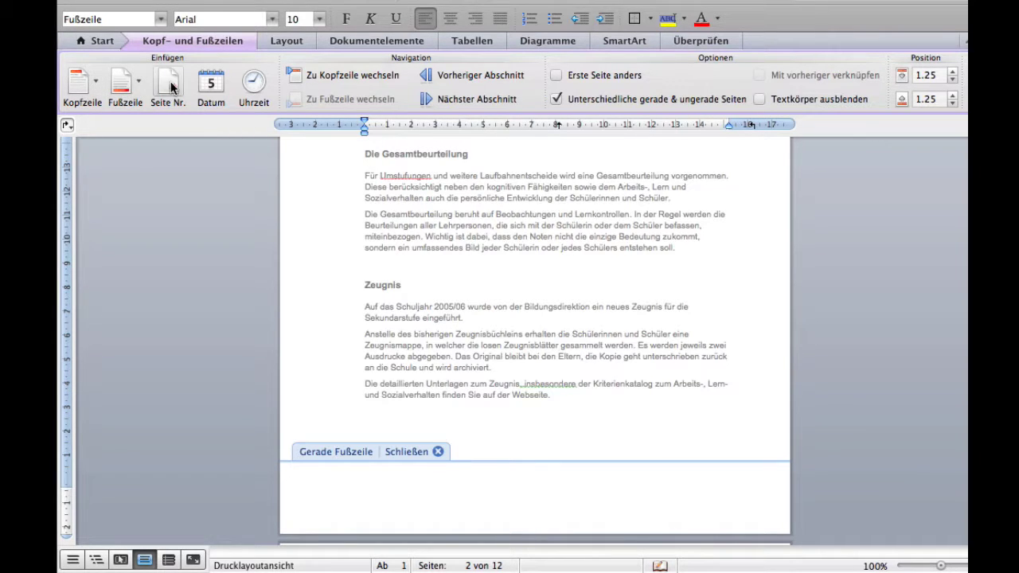
left_click(170, 85)
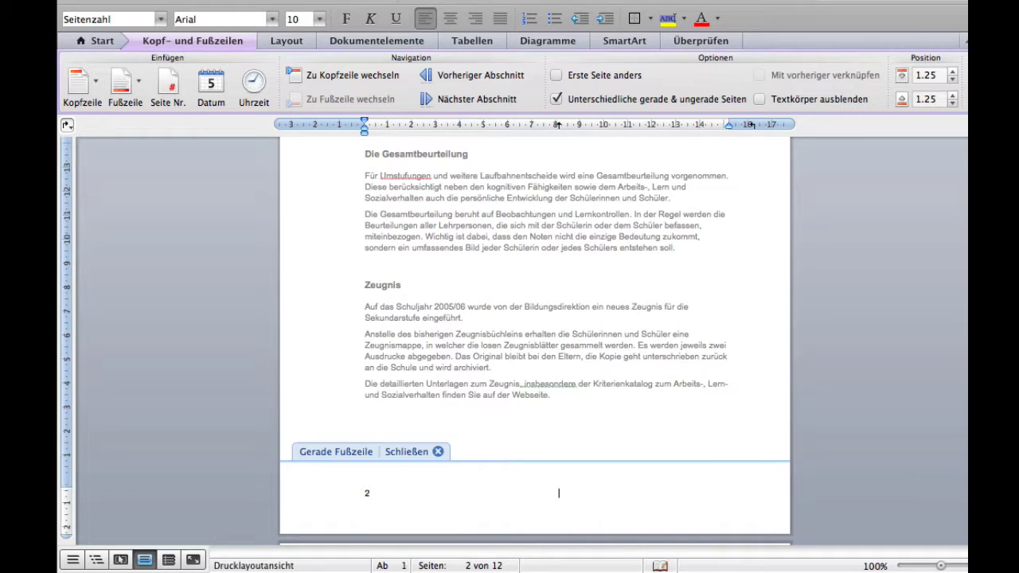
type("Abschluss")
type("arbeit\t")
type("Th")
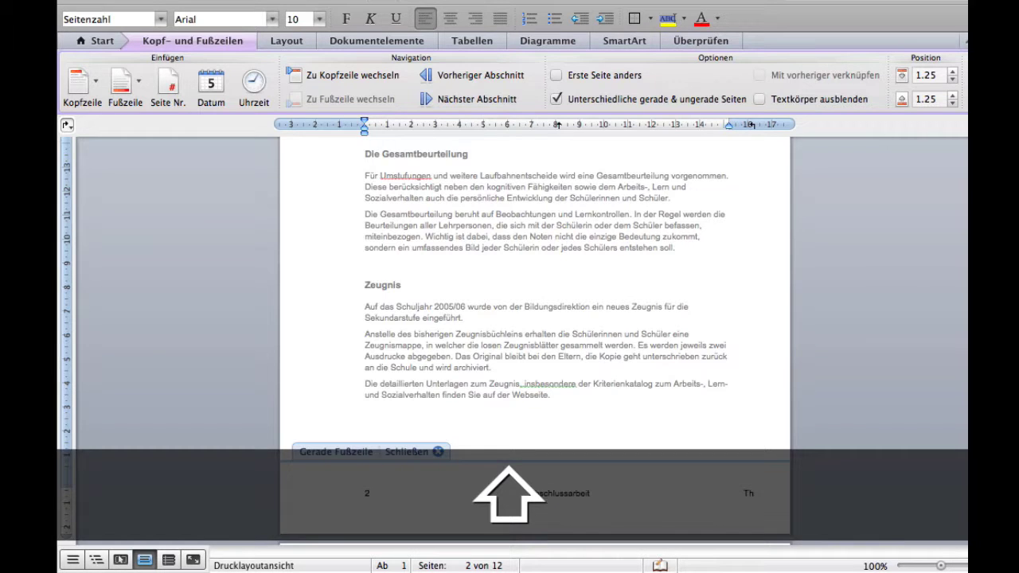
type("oma")
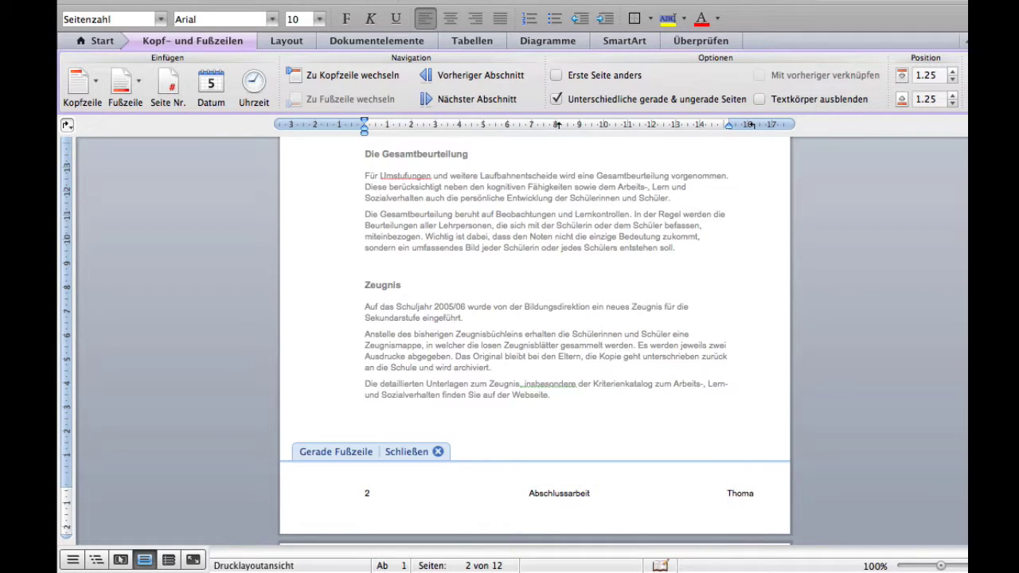
type("s Staub")
- Make 'Abschlussarbeit' and the author's name in the even footer bold and light grey
left_click_drag(528, 492, 768, 494)
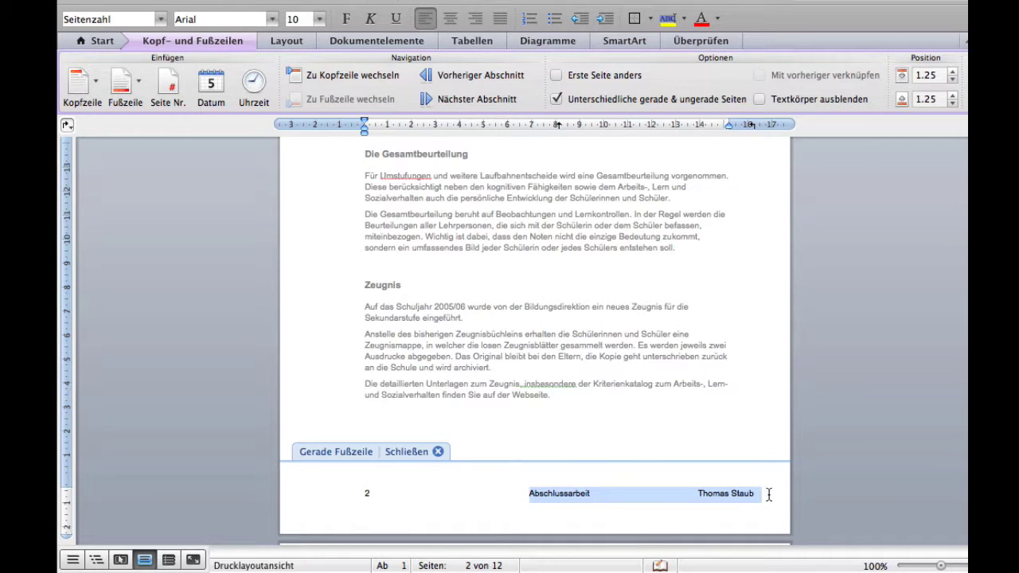
key("super+b")
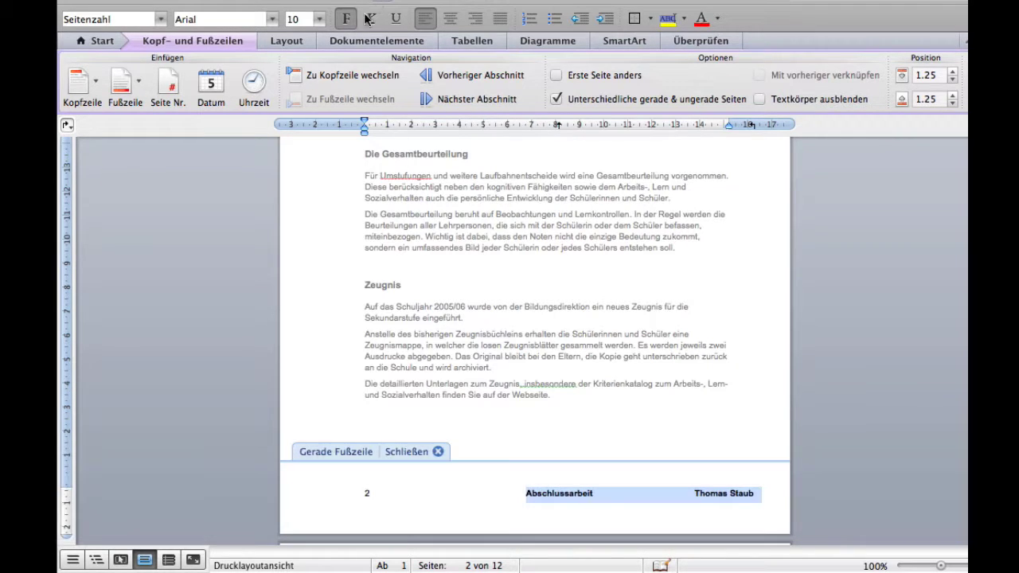
left_click(719, 19)
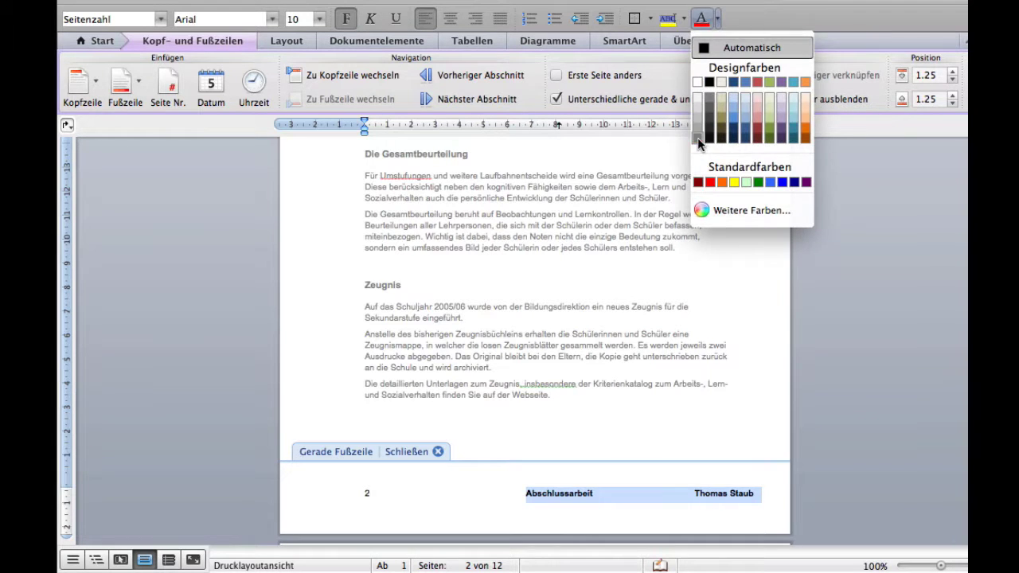
left_click(698, 141)
double_click(597, 318)
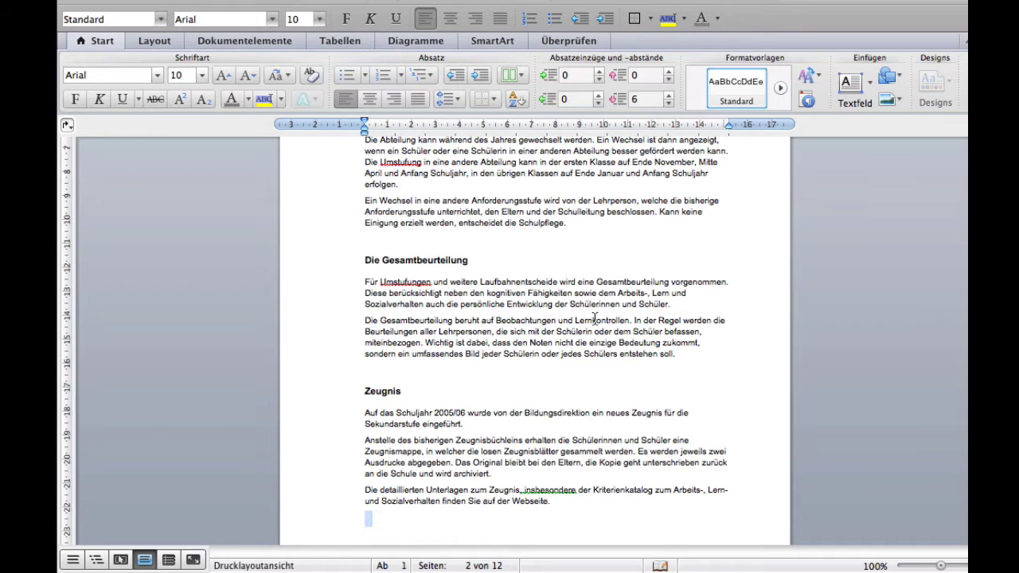
scroll(595, 318, "down", 2)
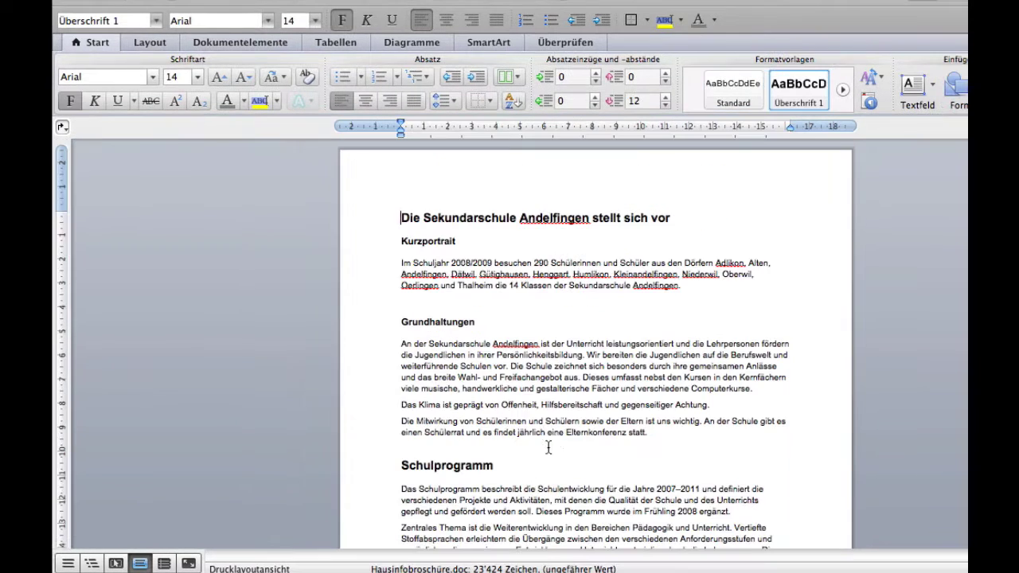
scroll(561, 441, "down", 3)
scroll(561, 441, "down", 1)
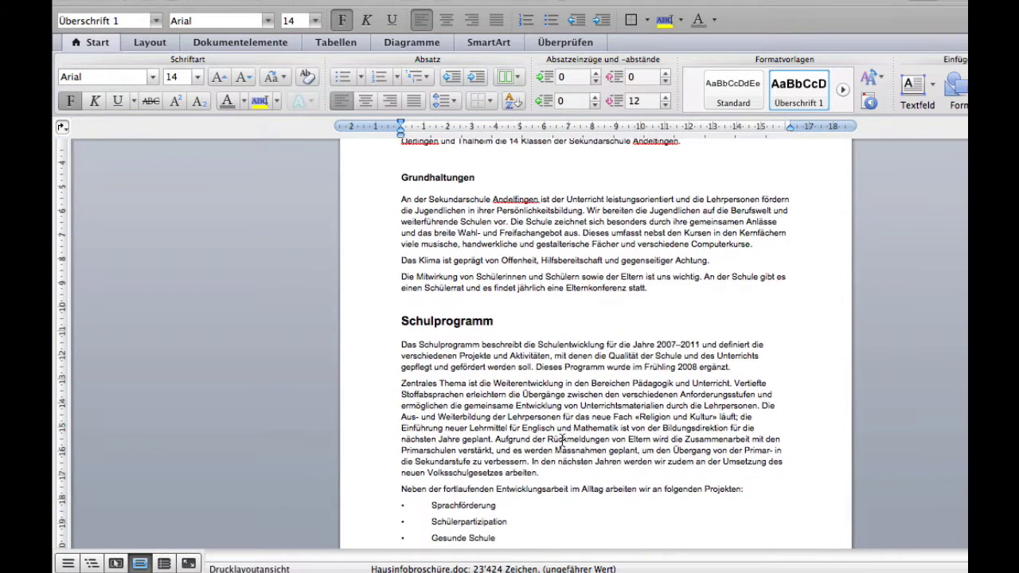
scroll(561, 441, "down", 3)
scroll(561, 441, "down", 3)
scroll(561, 441, "down", 1)
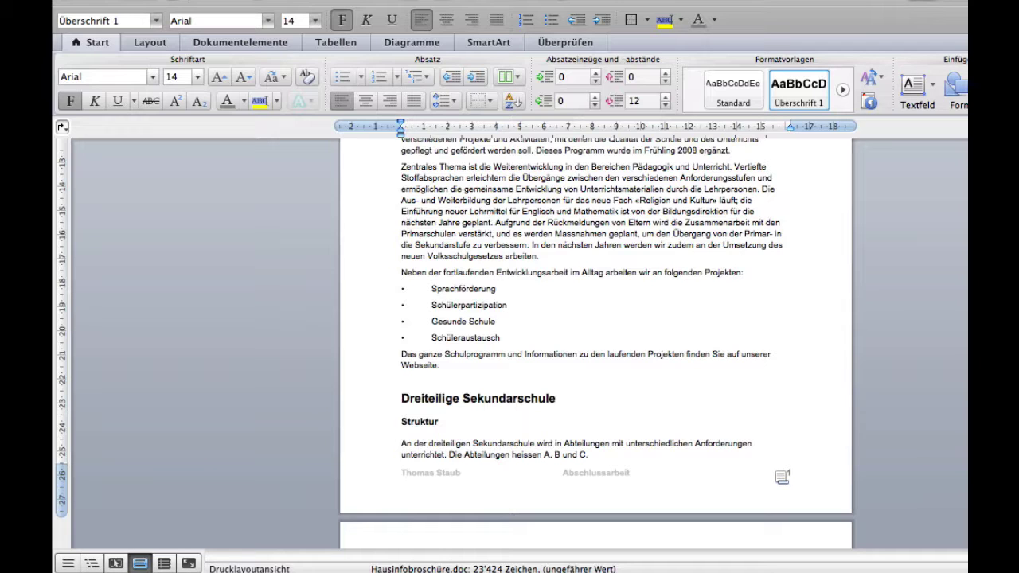
- Turn on 'Erste Seite anders' so the first page gets its own blank footer
double_click(779, 475)
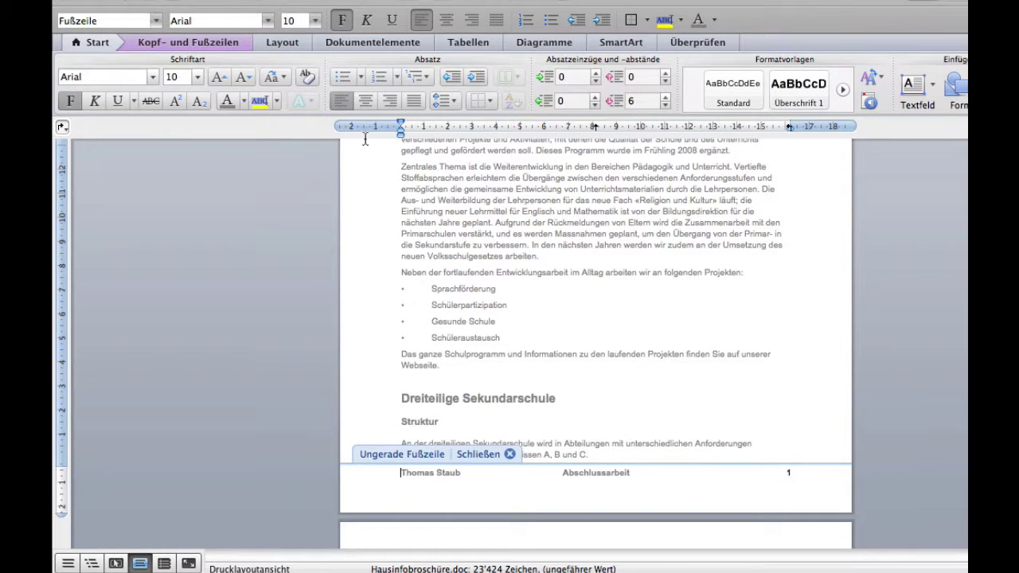
left_click(225, 45)
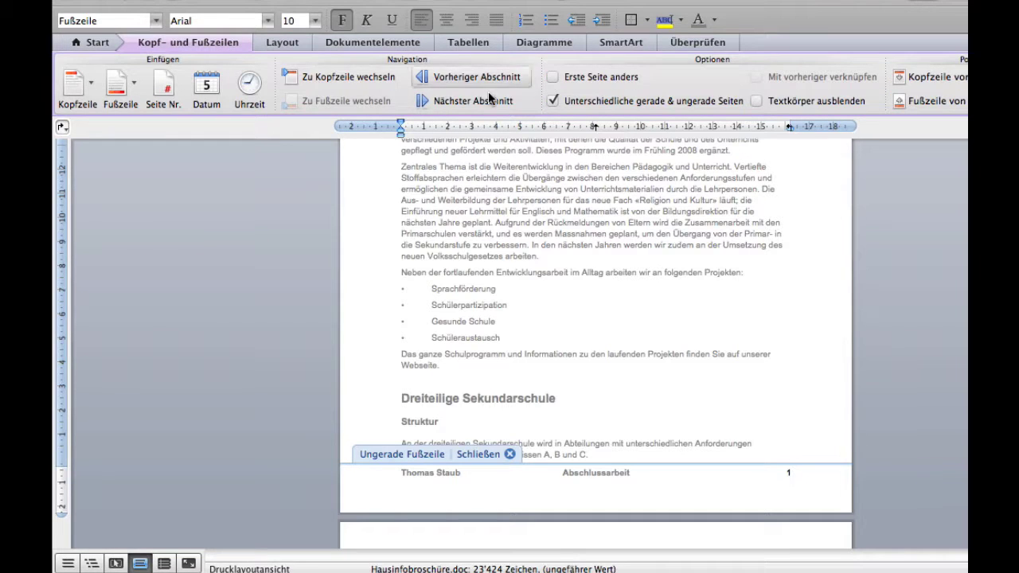
left_click(554, 78)
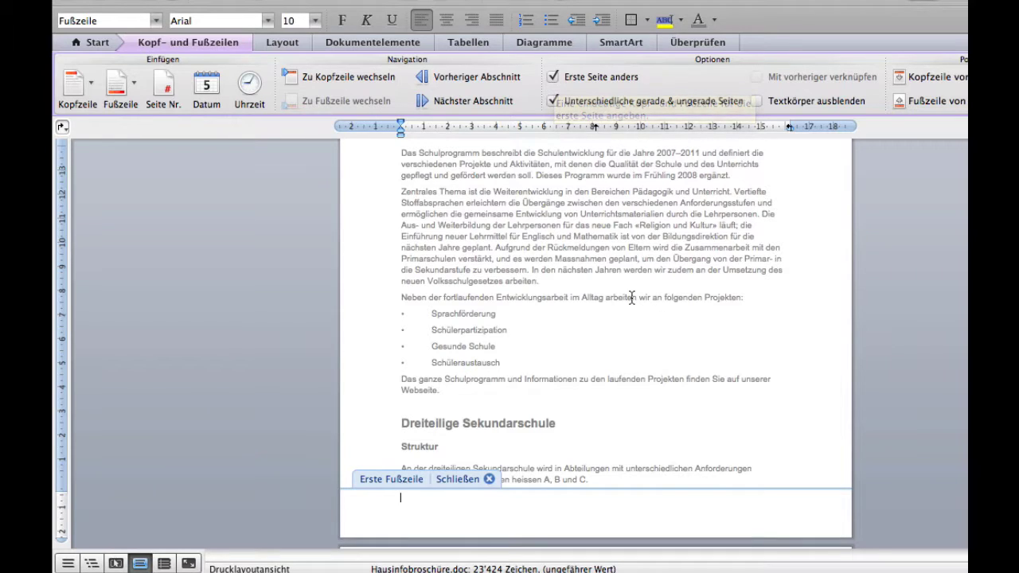
- Go to page 2's even-page footer and select its page number 2
scroll(631, 297, "up", 1)
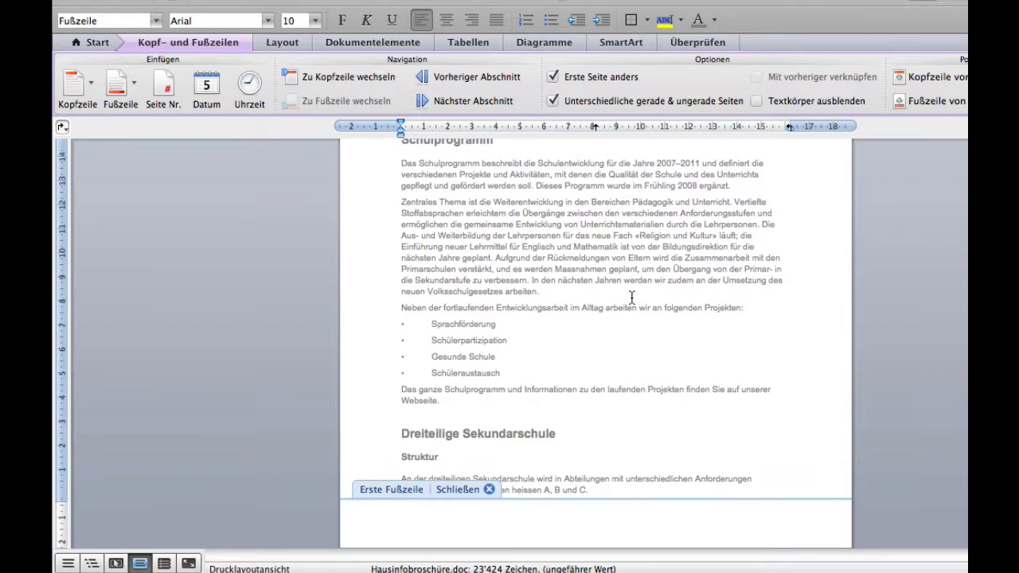
scroll(631, 297, "down", 5)
scroll(632, 297, "down", 5)
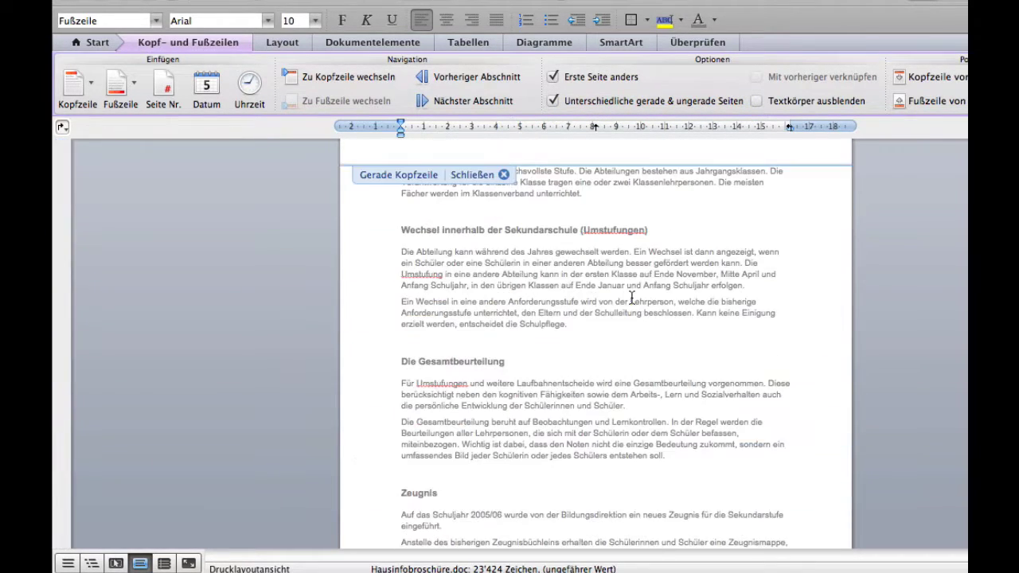
scroll(631, 297, "down", 5)
scroll(632, 297, "down", 3)
scroll(631, 297, "down", 3)
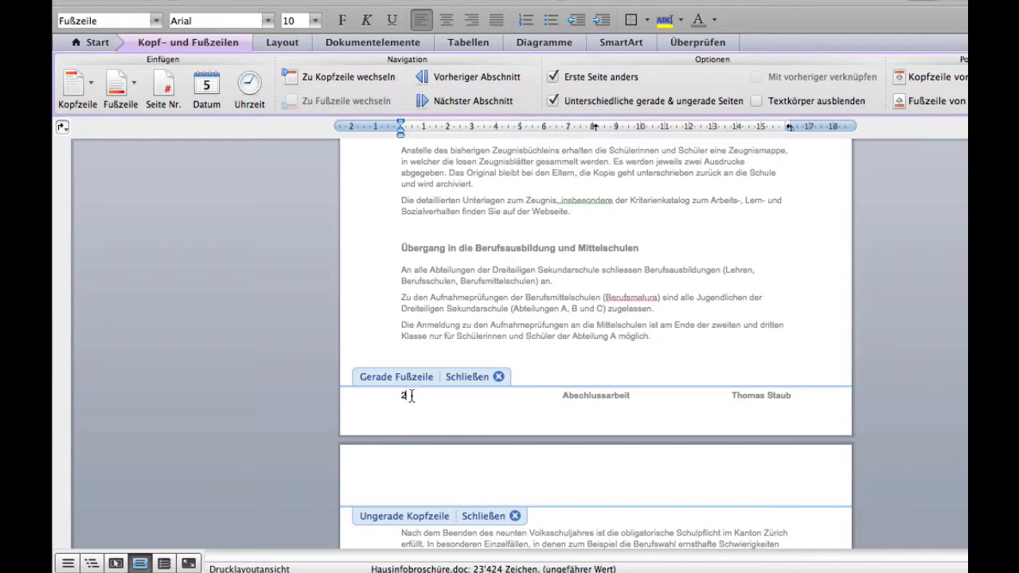
left_click(406, 396)
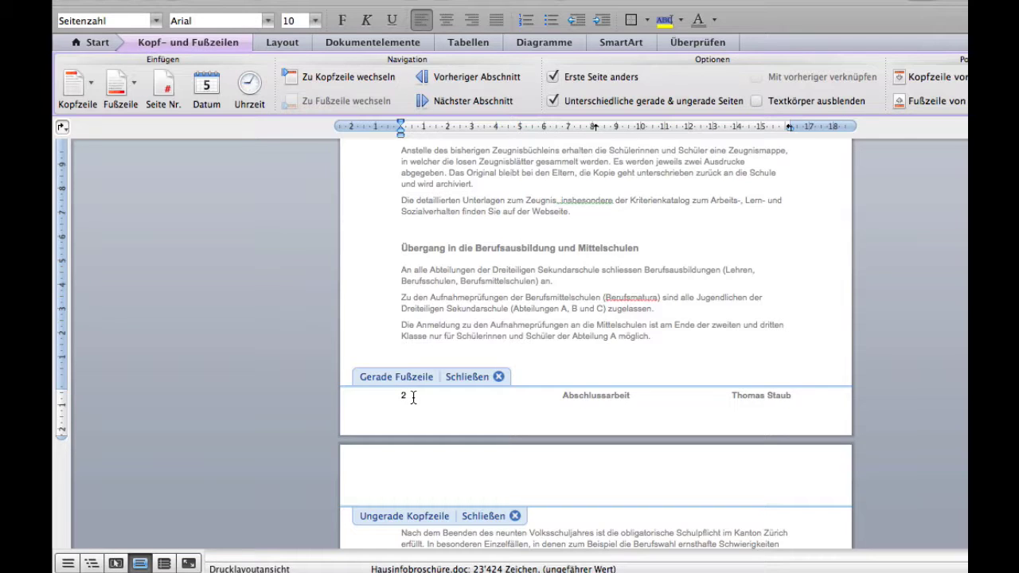
double_click(406, 395)
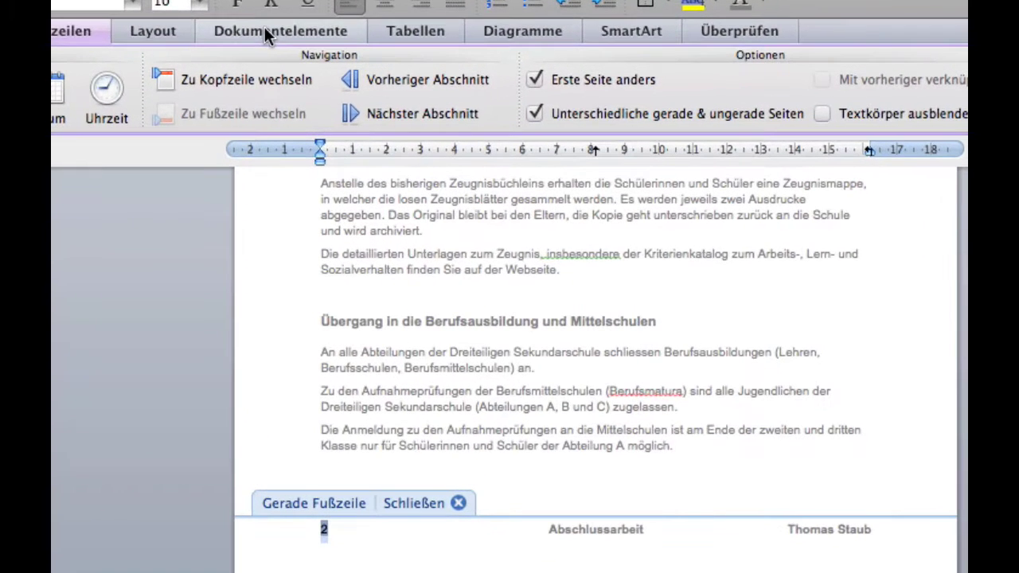
- Set the page number format's 'Beginnen mit' to 0 and close the page number settings
left_click(359, 42)
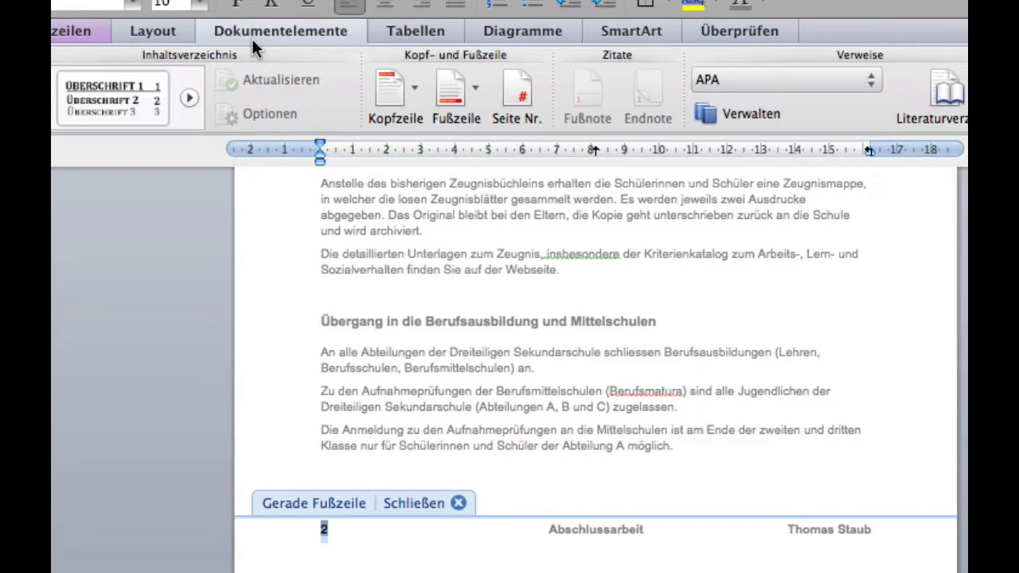
left_click(506, 97)
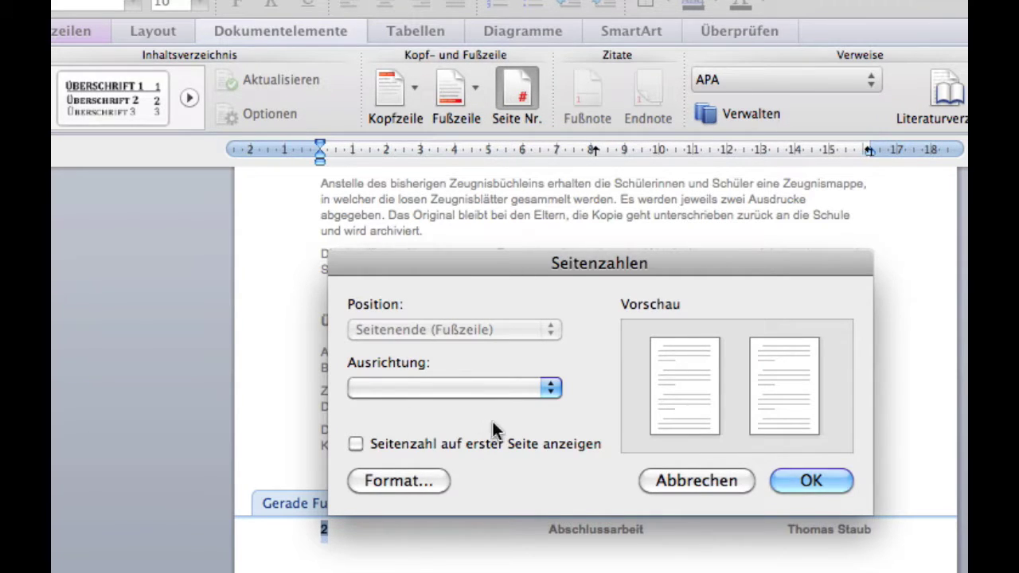
left_click(372, 473)
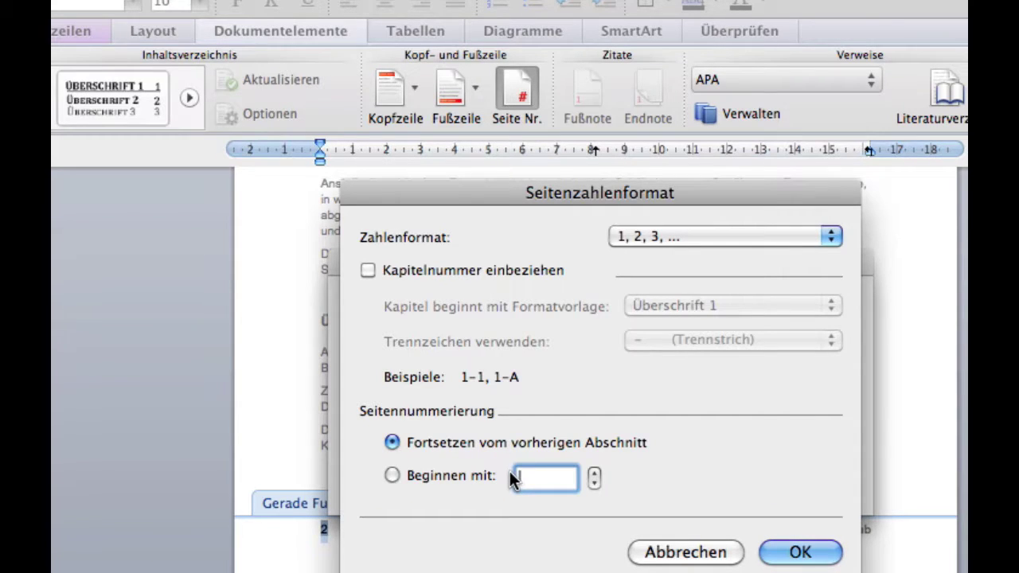
type("0")
left_click(768, 553)
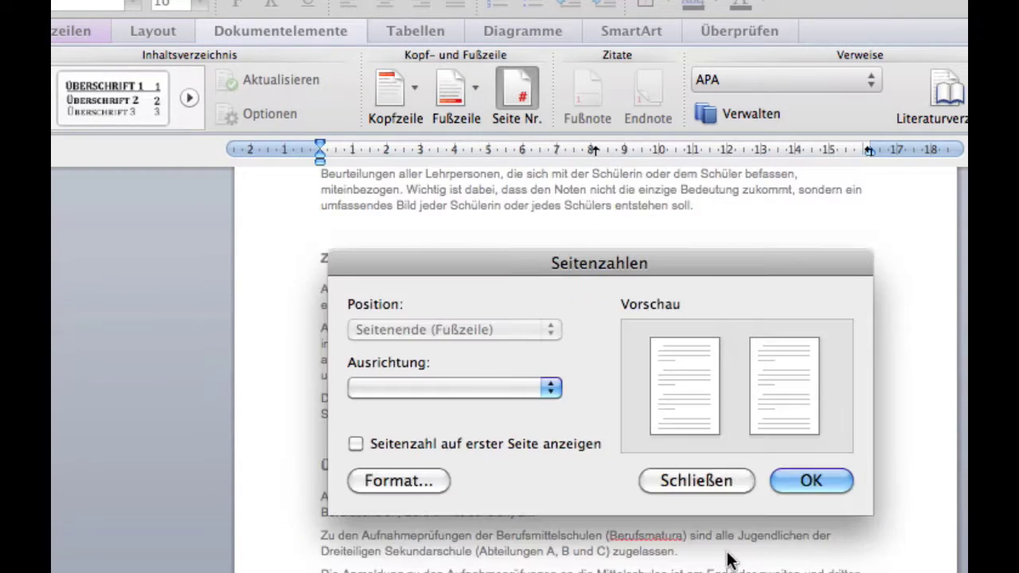
left_click(811, 479)
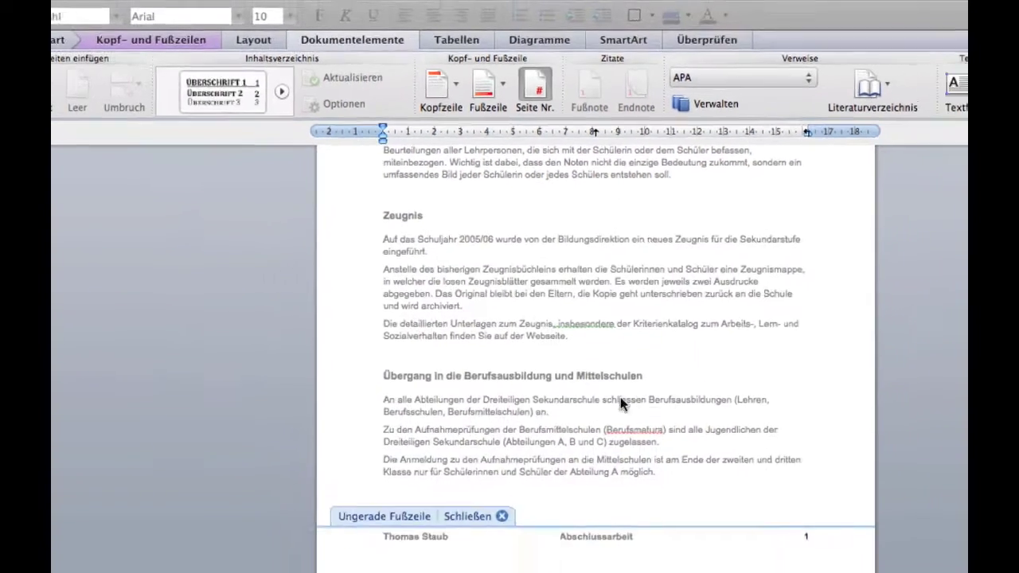
scroll(608, 372, "down", 5)
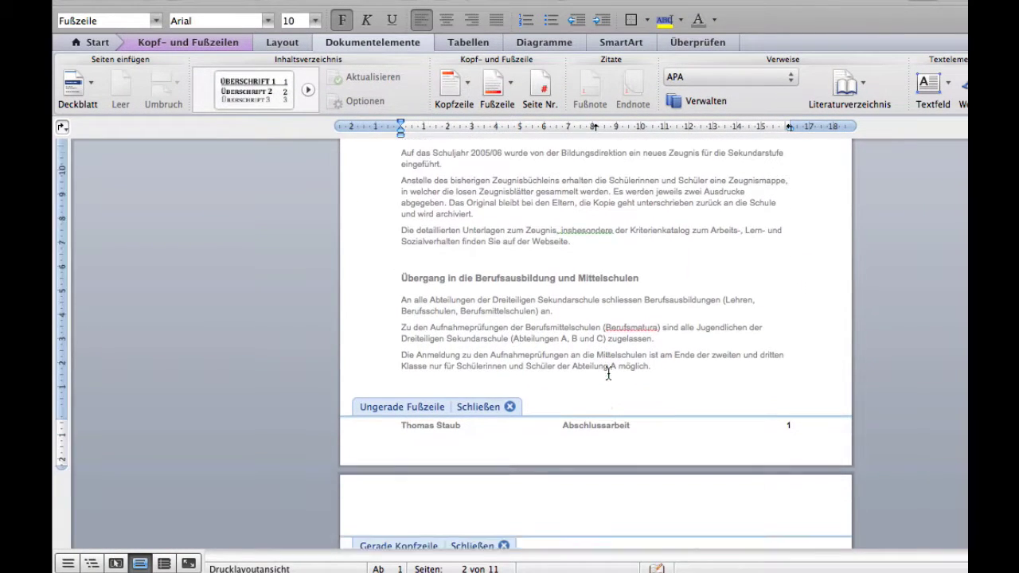
scroll(609, 372, "down", 5)
scroll(609, 372, "down", 2)
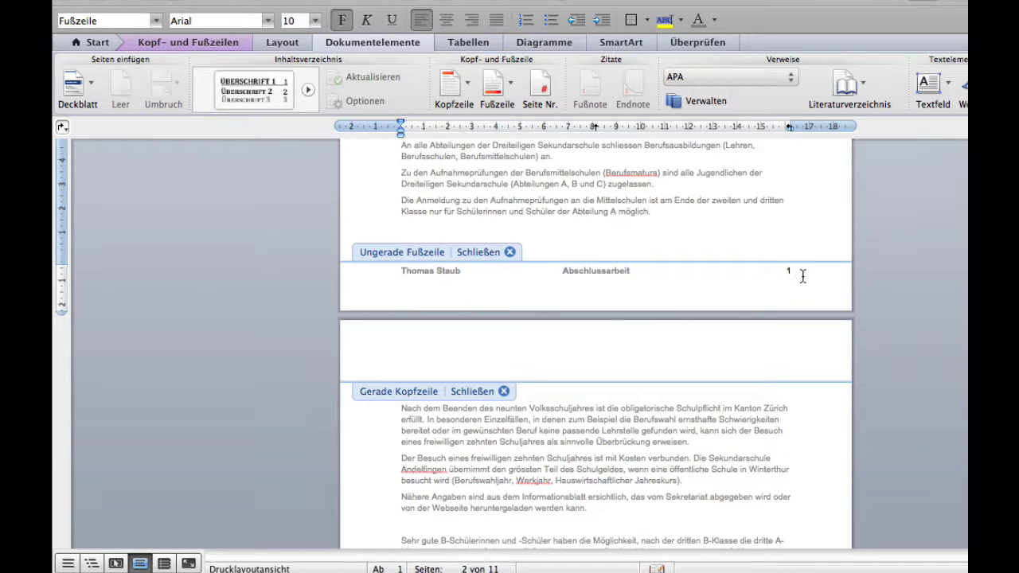
scroll(800, 277, "up", 1)
scroll(800, 276, "up", 4)
scroll(796, 277, "up", 1)
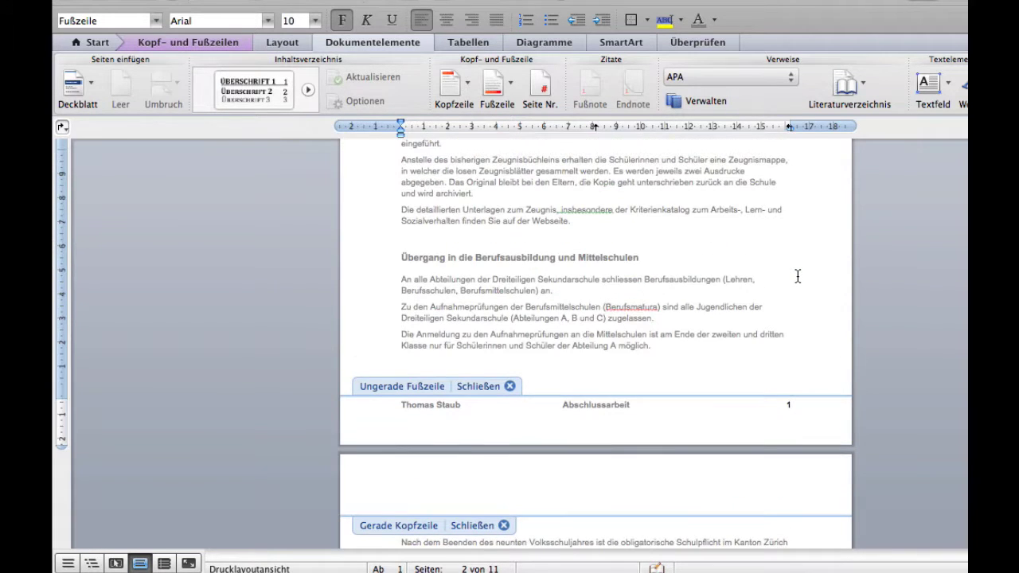
scroll(797, 276, "up", 2)
scroll(797, 276, "up", 12)
scroll(796, 276, "up", 15)
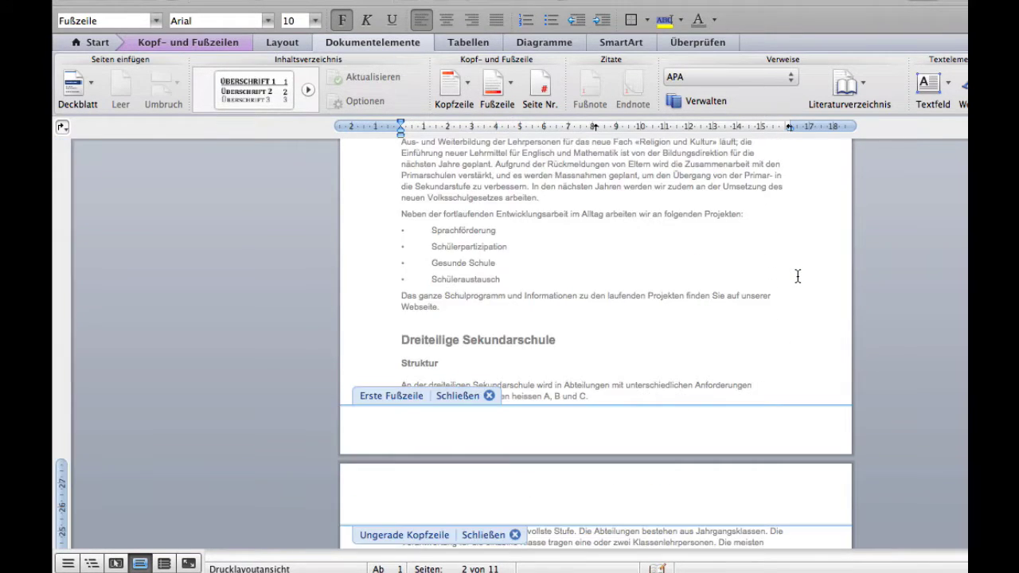
scroll(796, 276, "up", 4)
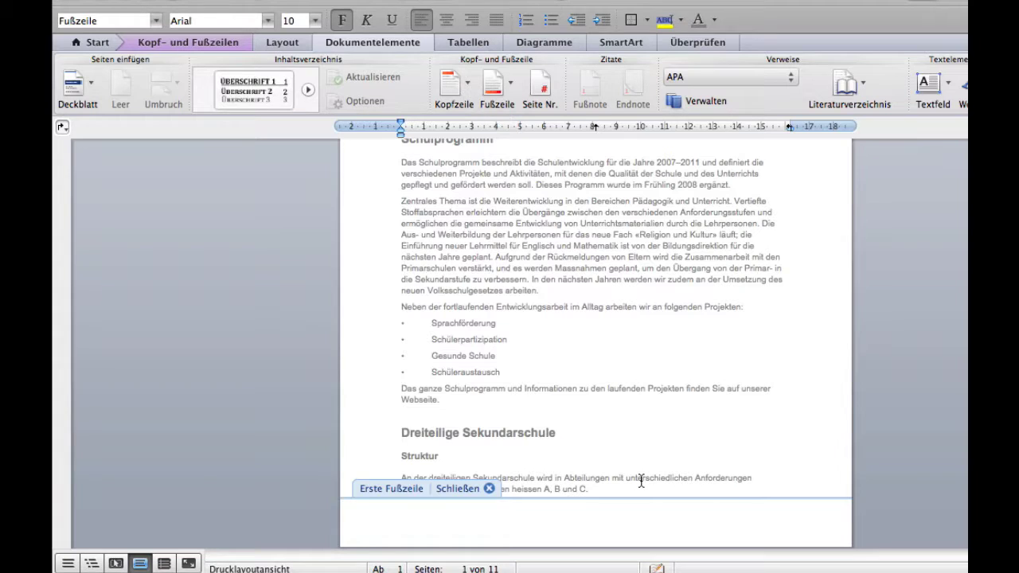
- Scroll through the pages, then undo the last change with Cmd+Z
scroll(642, 481, "down", 1)
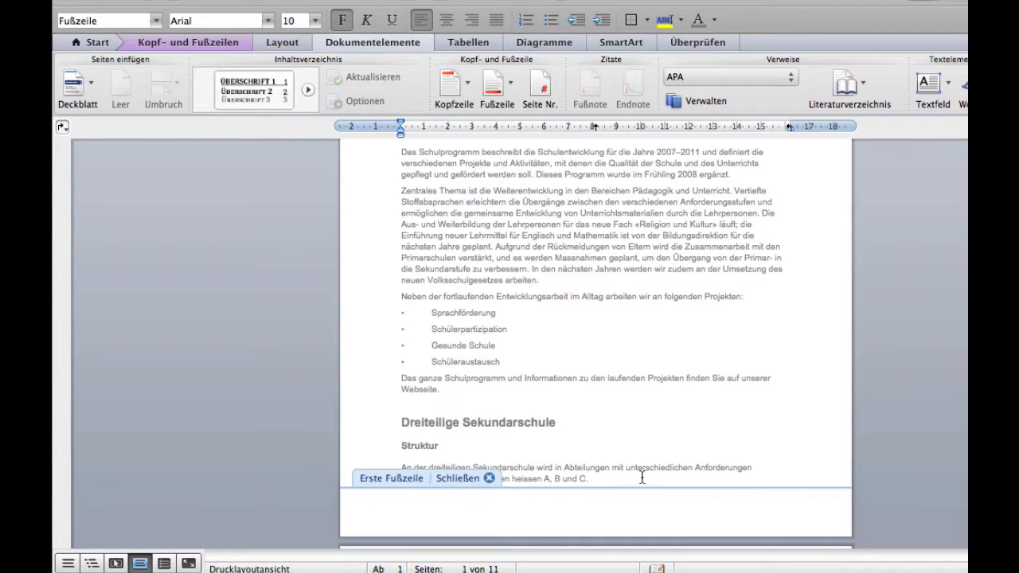
scroll(642, 478, "up", 4)
scroll(642, 476, "down", 1)
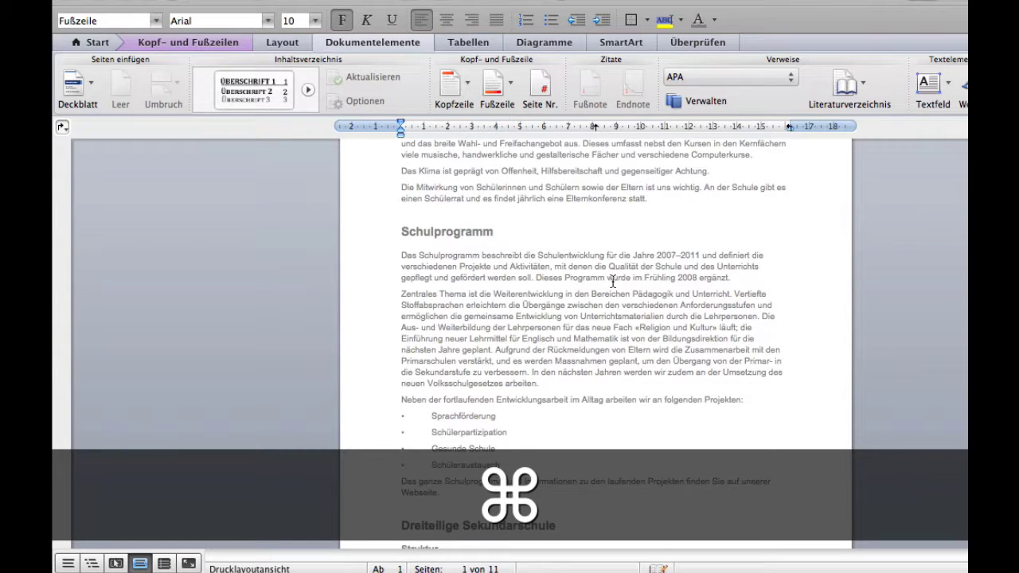
scroll(613, 286, "down", 4)
scroll(613, 293, "down", 1)
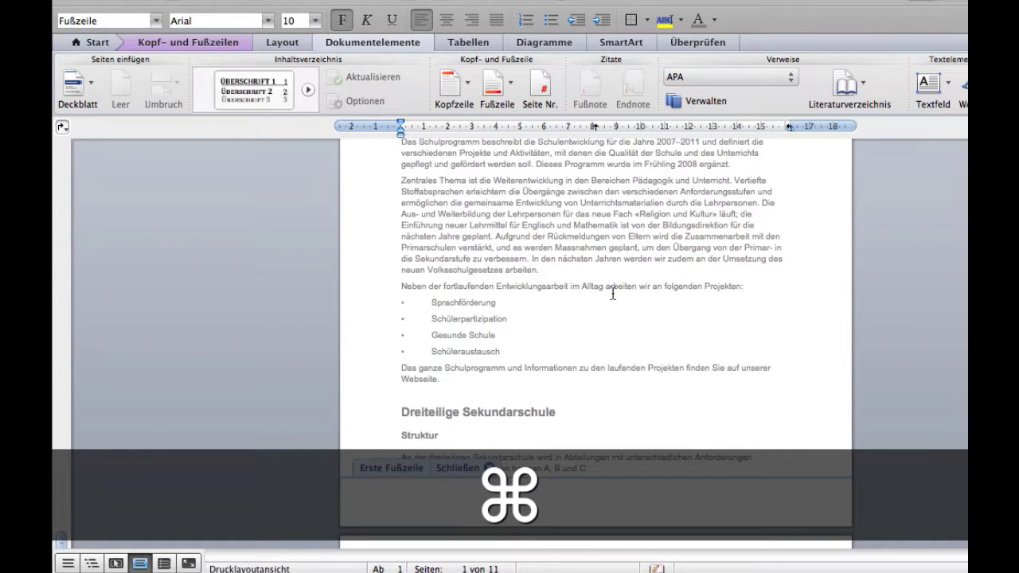
key("super+z")
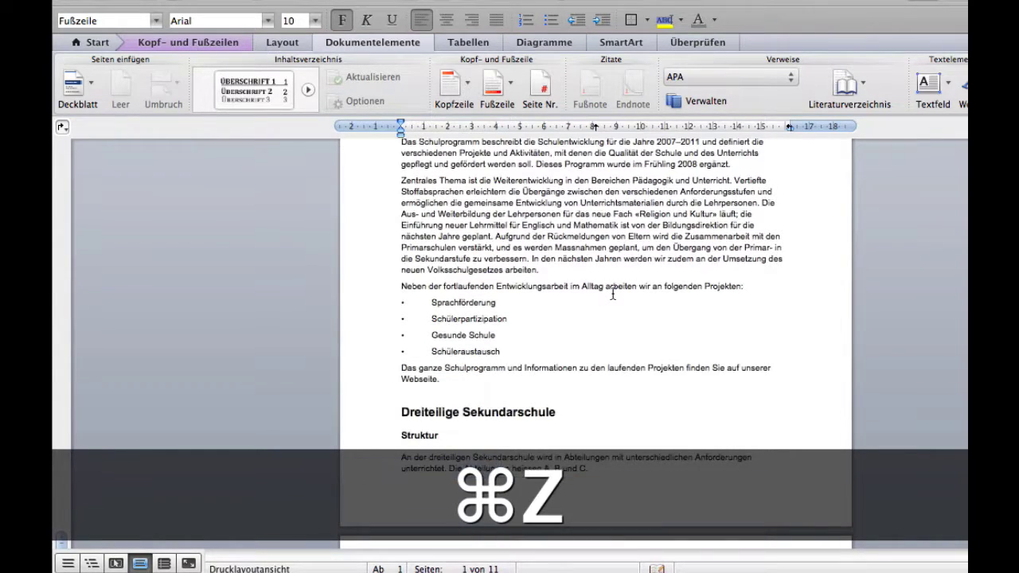